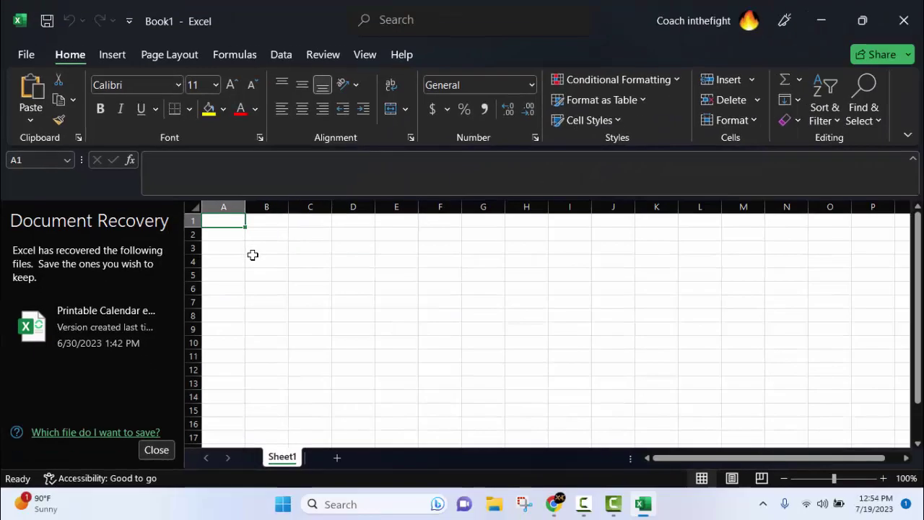
Step: Enter the dates 3/20/2023 and 3/21/2023 in consecutive rows, with day counts 0 and 1 beside them
left_click(266, 248)
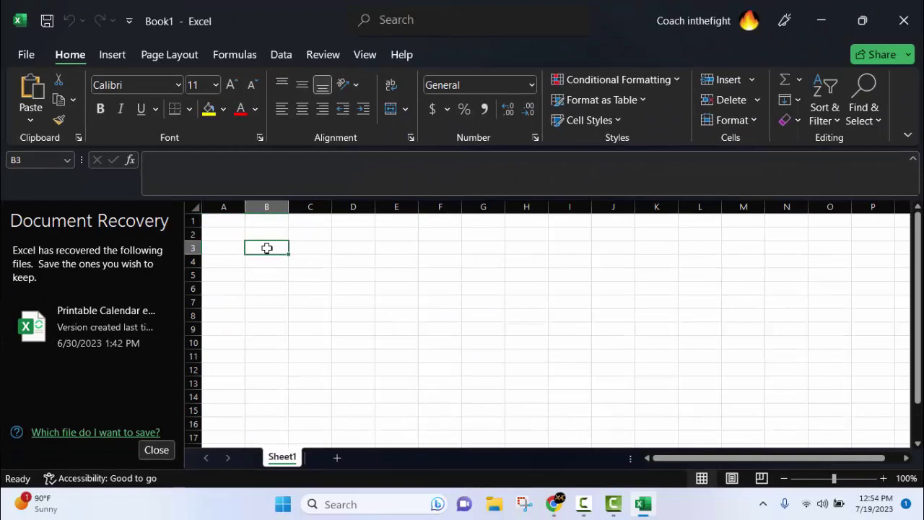
type("M")
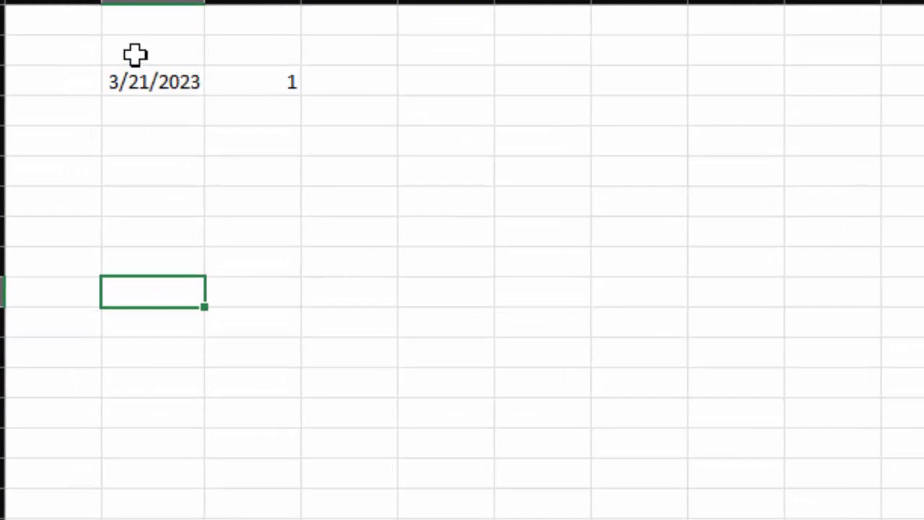
left_click(135, 54)
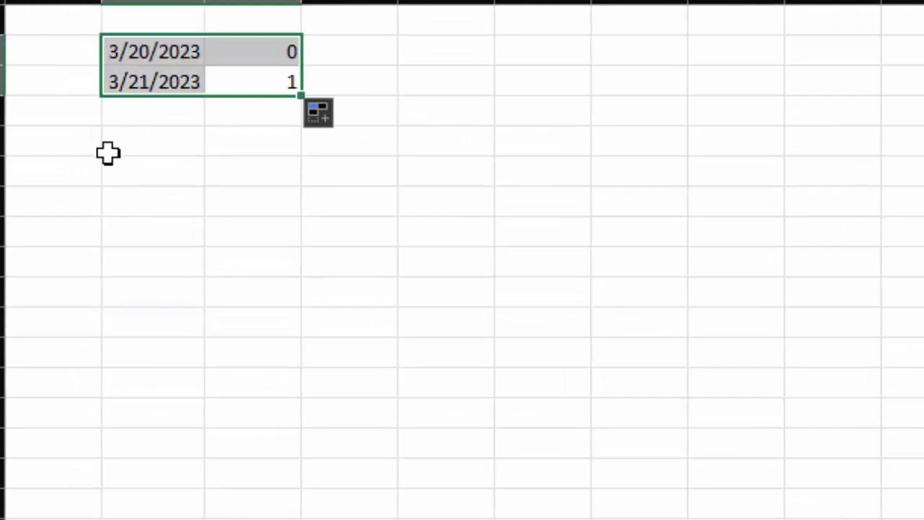
Step: Fill the date and day-count series down both columns from the two starting rows
left_click(108, 142)
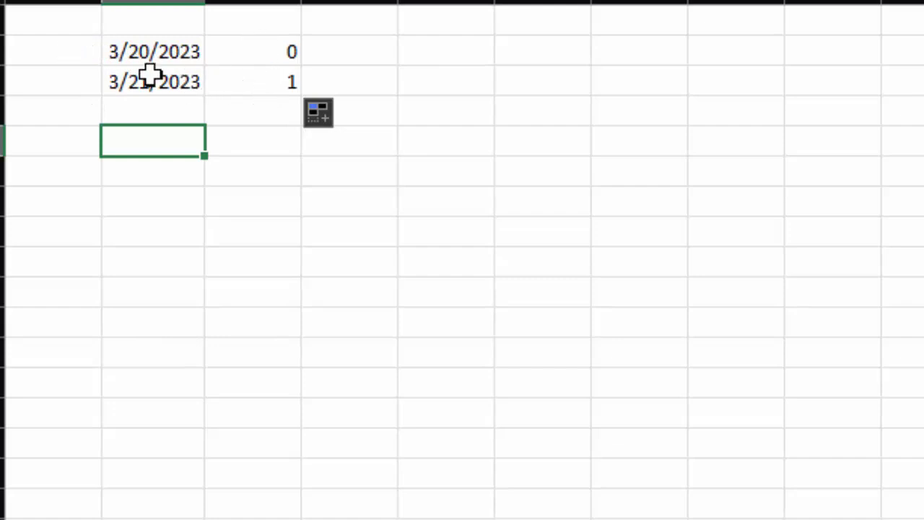
left_click_drag(151, 52, 288, 83)
left_click_drag(301, 97, 301, 514)
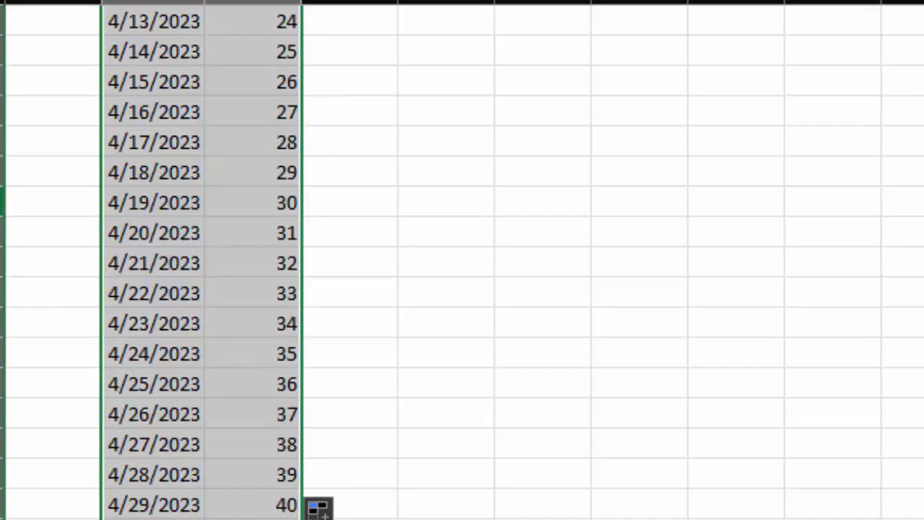
Step: Review the filled dates and their day counts from mid-April down to 6/24/2023
left_click(3, 203)
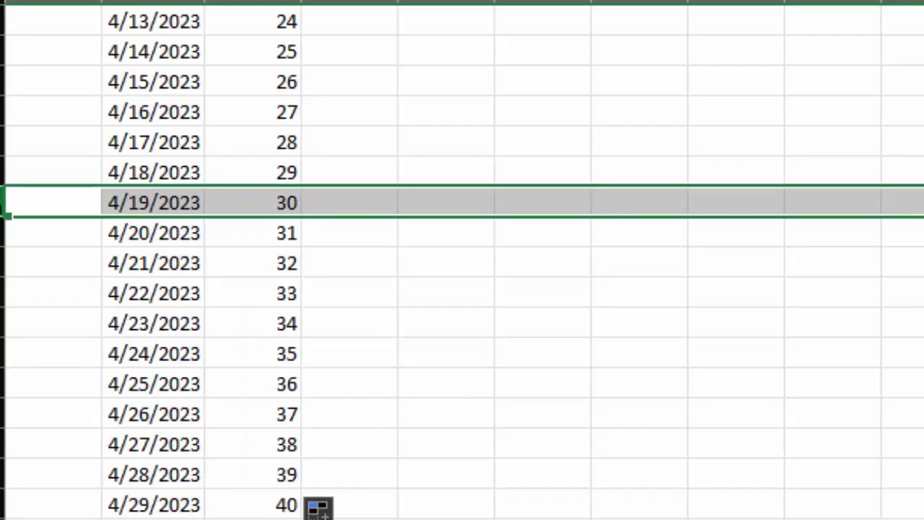
key("Down")
key("Down")
key("Down")
key("Down")
key("Down")
key("Down")
key("Down")
key("Down")
key("Down")
key("Down")
key("Down")
key("Down")
key("Down")
key("Down")
key("Down")
key("Down")
key("Down")
key("Down")
key("Down")
key("Down")
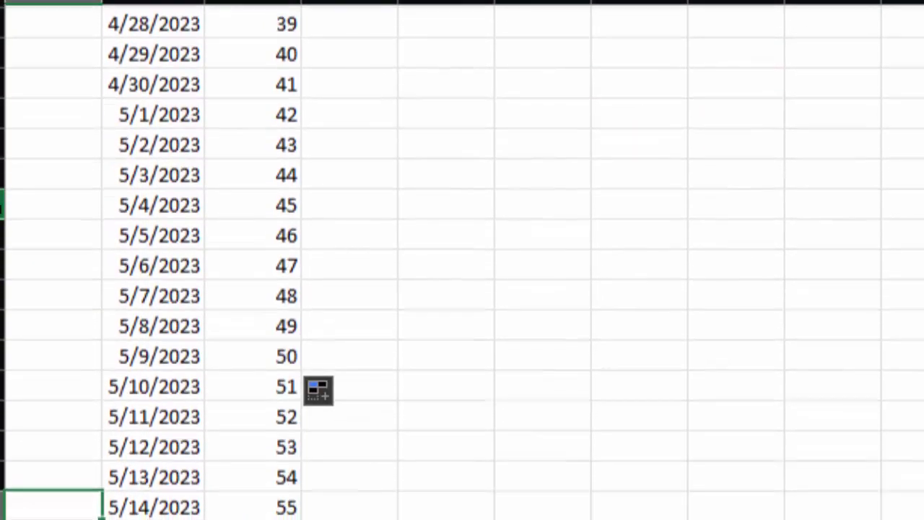
key("Down")
key("Down")
key("Down")
key("Down")
key("Down")
key("Down")
key("Down")
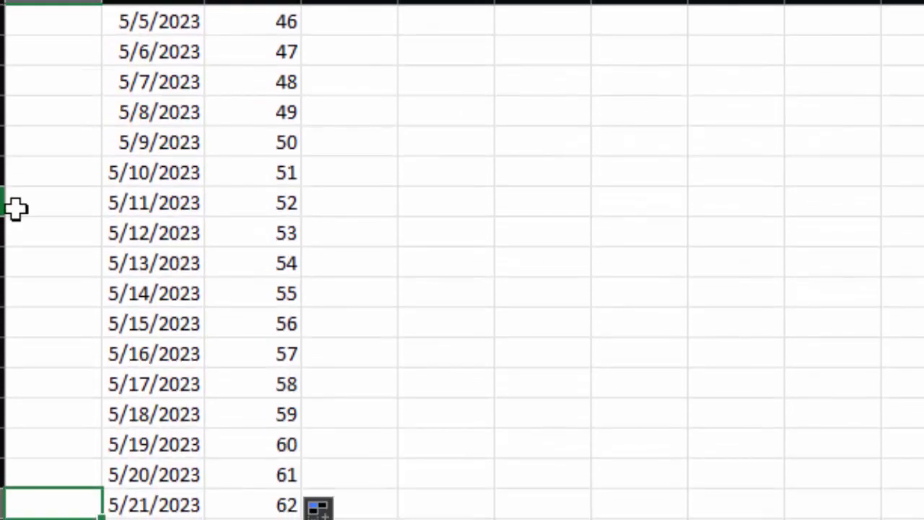
left_click(25, 442)
key("Down")
key("Down")
key("Down")
key("Down")
key("Down")
key("Down")
key("Down")
key("Down")
key("Down")
key("Down")
key("Down")
key("Down")
key("Down")
key("Down")
key("Down")
key("Down")
key("Down")
key("Down")
key("Down")
key("Down")
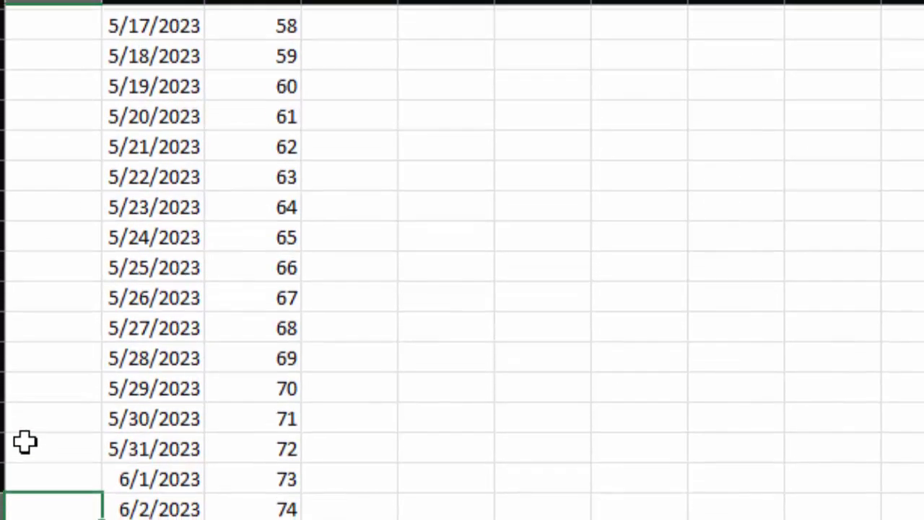
key("Down")
key("Down")
key("Down")
key("Down")
key("Down")
key("Down")
key("Down")
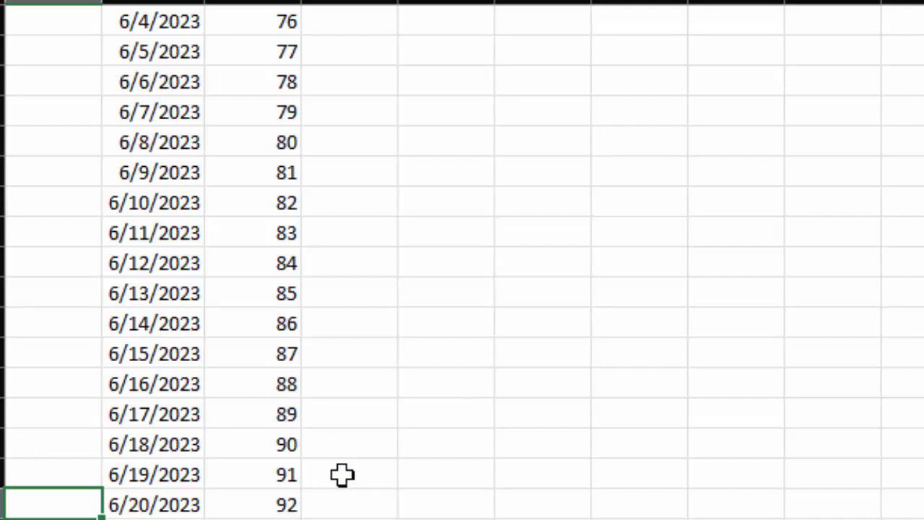
key("Down")
key("Down")
key("Down")
key("Down")
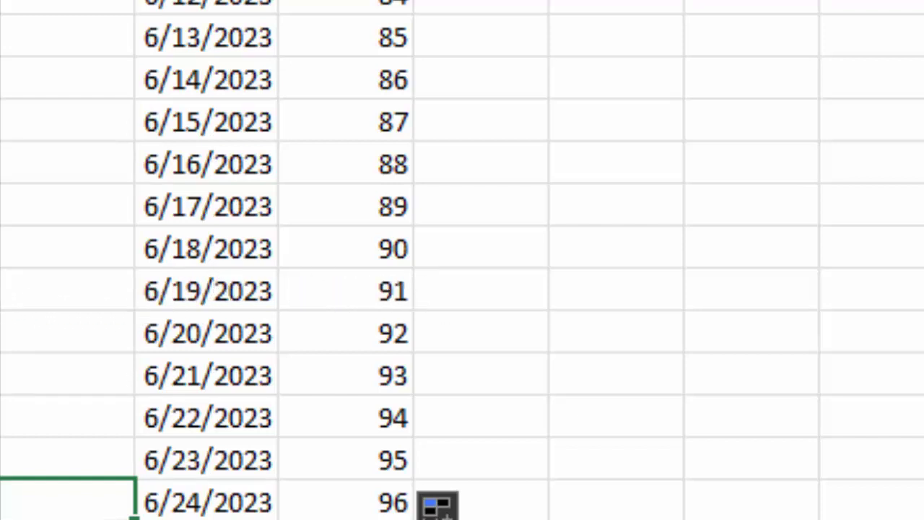
Step: Highlight the rows for 6/19/2023 and 6/18/2023 in turn to compare their day counts
left_click(3, 289)
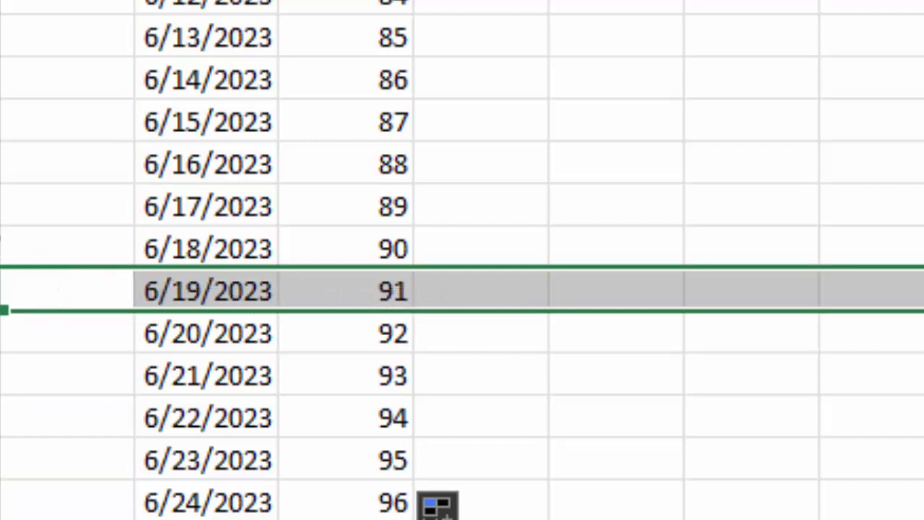
left_click(3, 248)
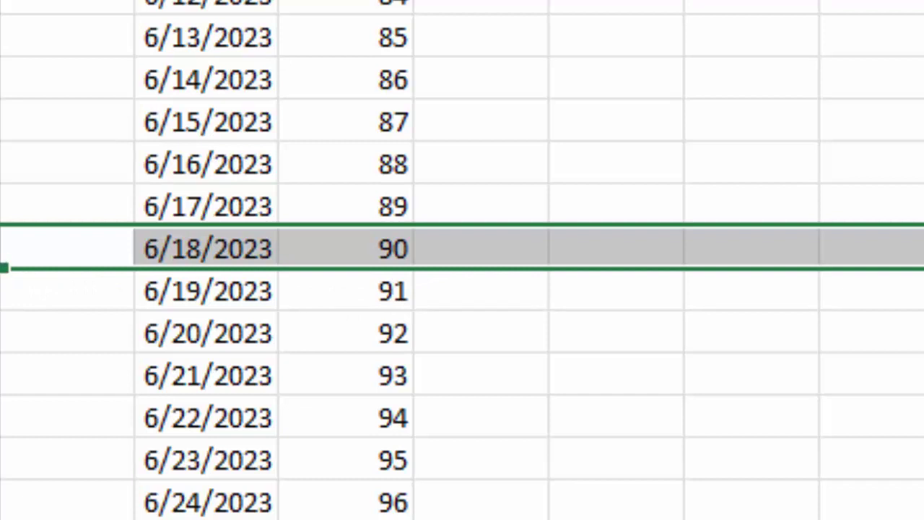
left_click(4, 290)
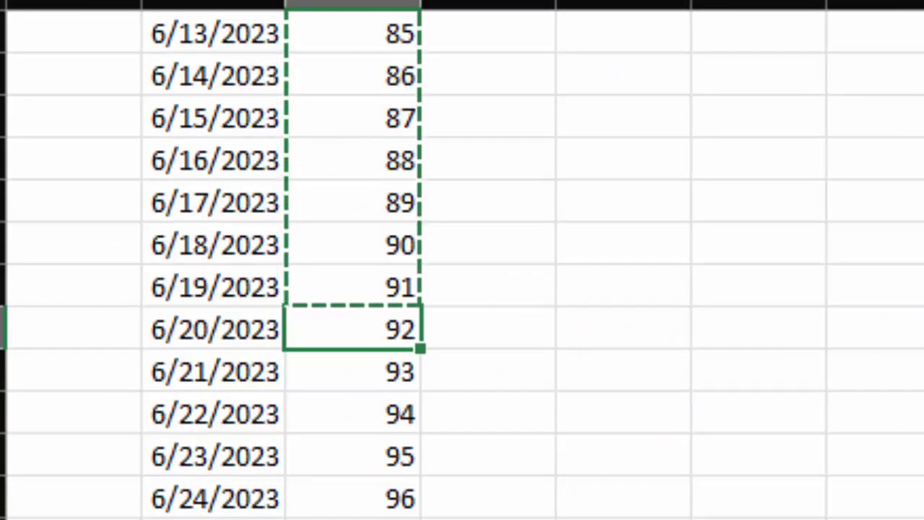
Step: Paste the copied day counts 1 to 91 into the count column, starting beside 6/20/2023
key("ctrl+v")
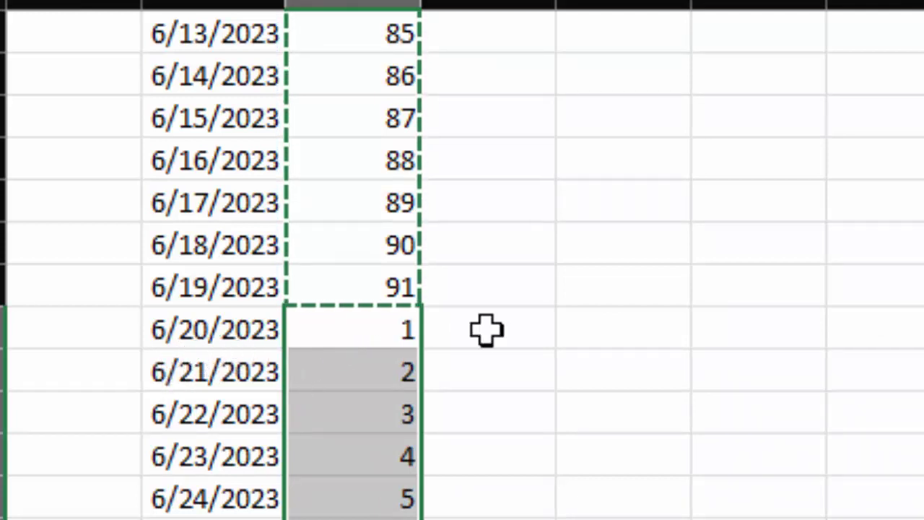
left_click(462, 346)
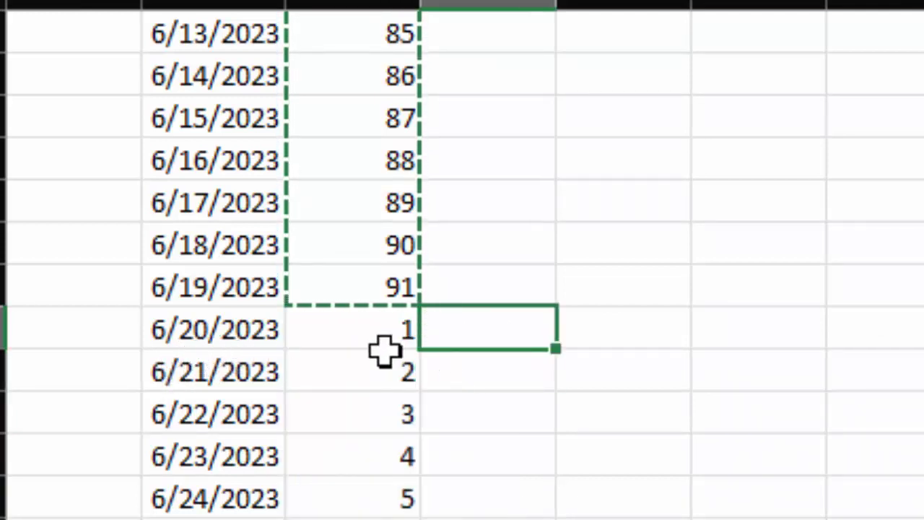
Step: Review the restarted day counts against their dates from 6/20/2023 down to 7/24/2023
key("Down")
key("Down")
key("Down")
key("Down")
key("Down")
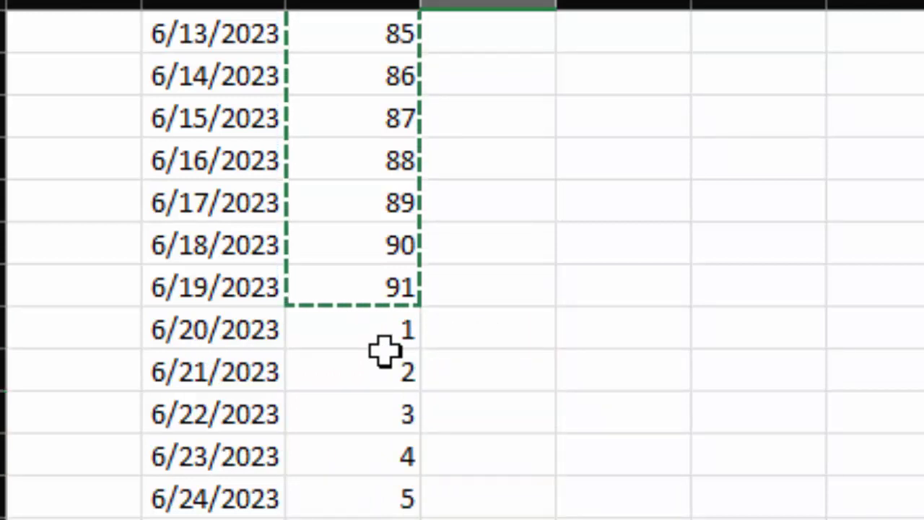
key("Down")
key("Down")
key("Down")
key("Down")
key("Down")
key("Down")
key("Down")
key("Down")
key("Down")
key("Down")
key("Down")
key("Down")
key("Down")
key("Down")
key("Down")
key("Down")
key("Down")
key("Down")
key("Down")
key("Down")
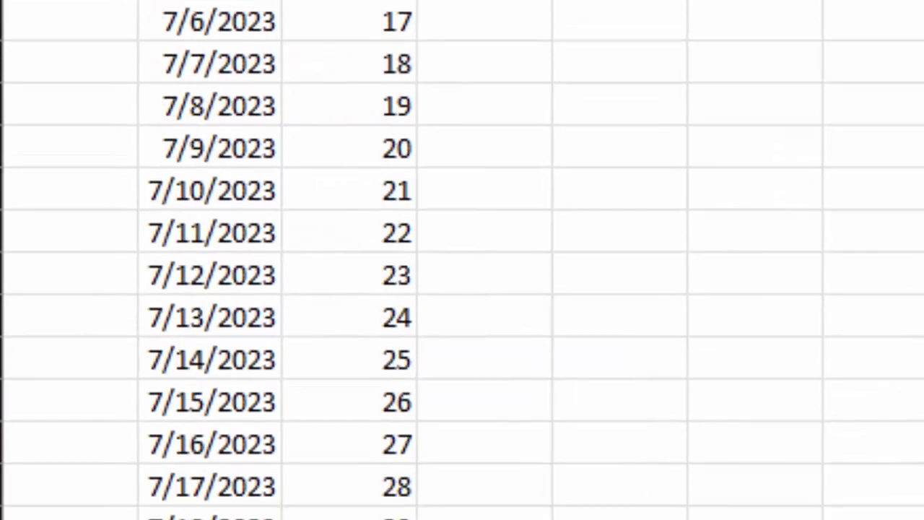
key("ctrl+v")
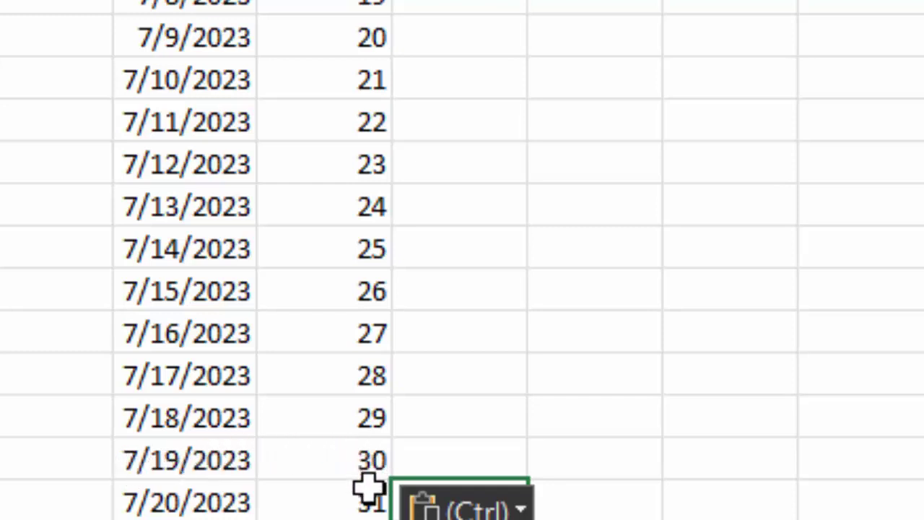
scroll(369, 488, "down", 2)
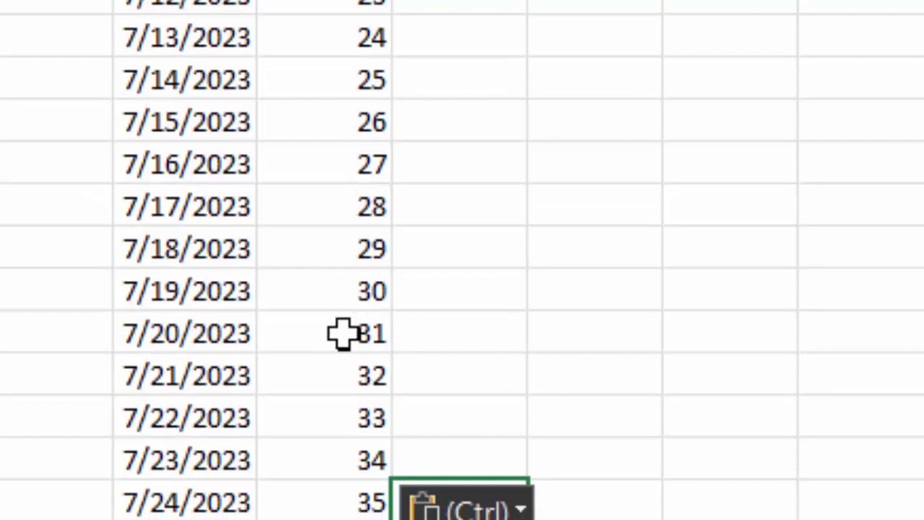